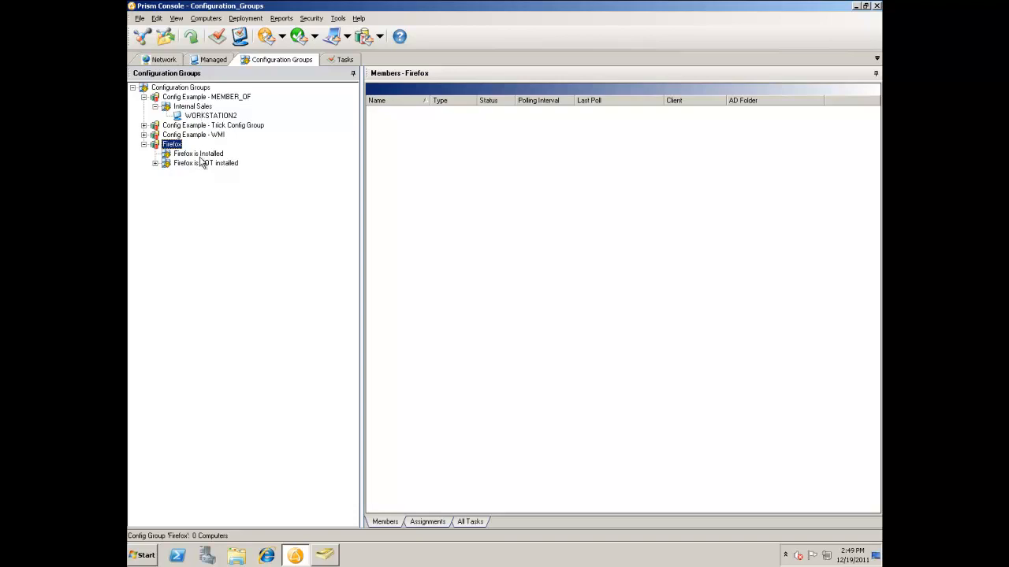
Step: Create a configuration group by rule with a <File> clause, "C:\Program Files (x86)\Mozilla Firefox\firefox.exe", using NOT EXISTS
right_click(192, 89)
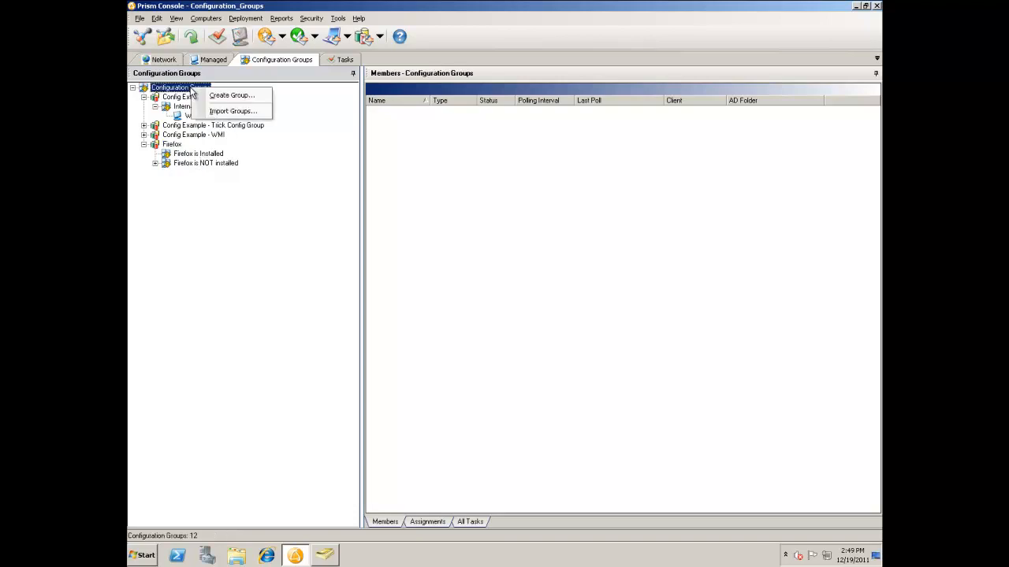
click(213, 96)
click(436, 282)
click(483, 333)
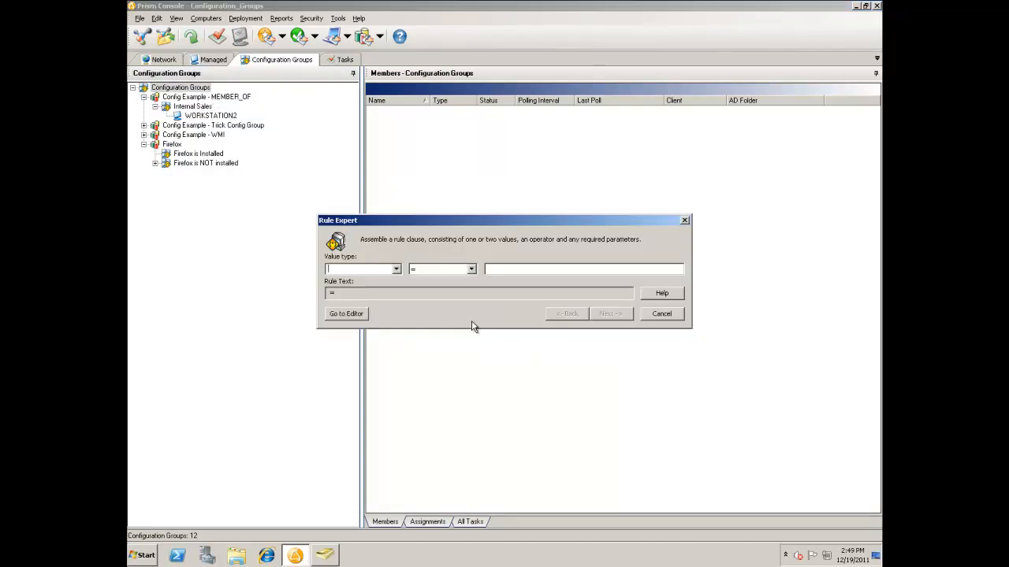
click(395, 269)
click(350, 300)
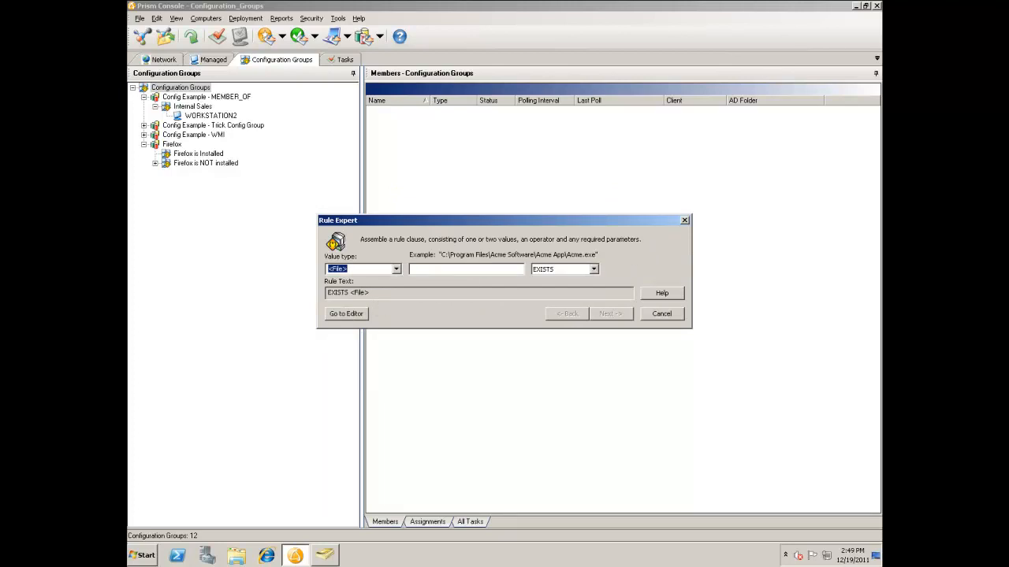
click(434, 270)
text(C:\Program Files (x86)\Mozilla Firefox\firefox.exe)
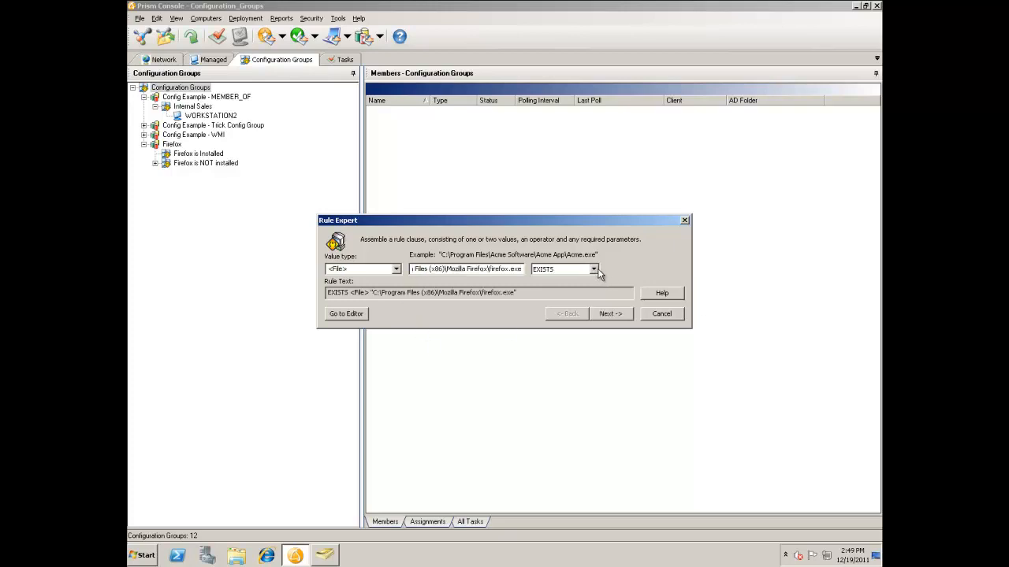
click(593, 269)
click(593, 288)
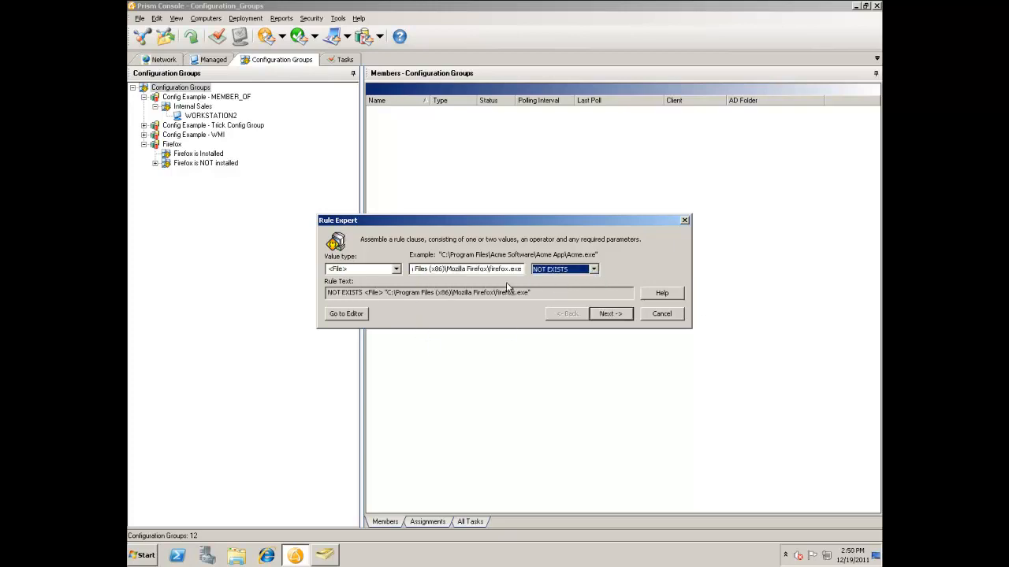
click(610, 313)
Step: Name the rule "Firefox is NOT installed and user is a member of Internal Sales"
key(ctrl+c)
text(Firef)
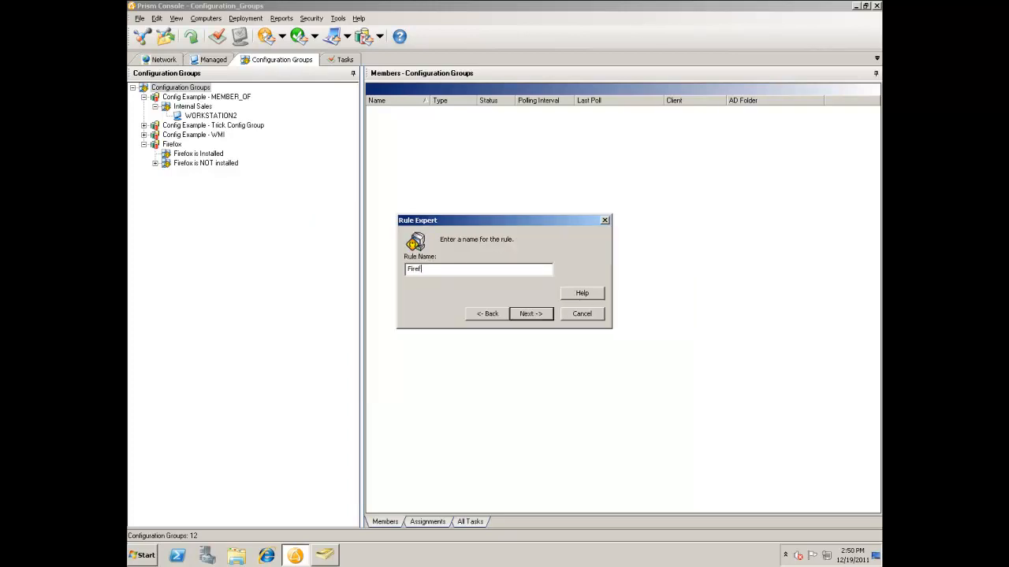
text(ox is NOT installed and user is a member )
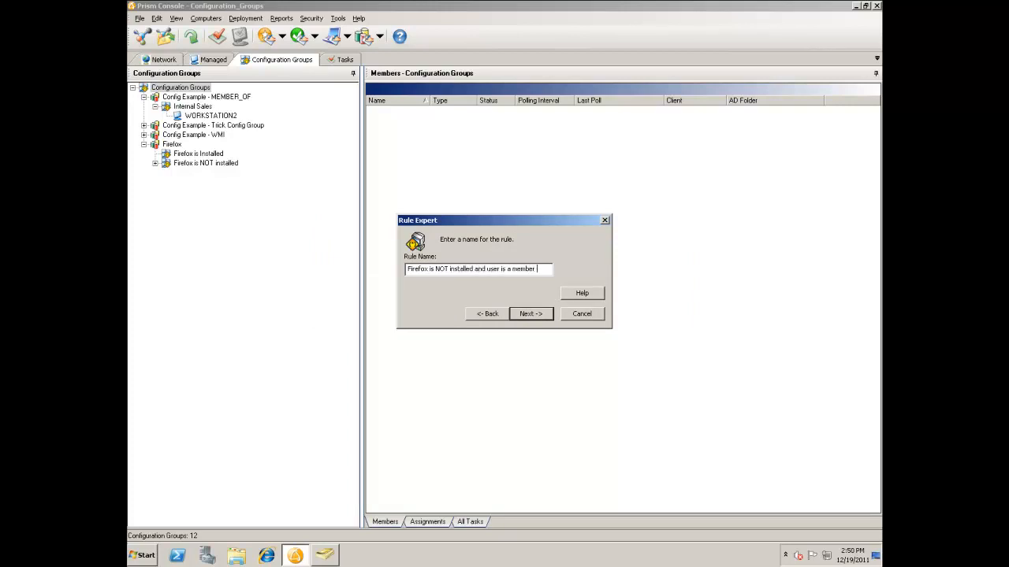
text(of Internal Sales)
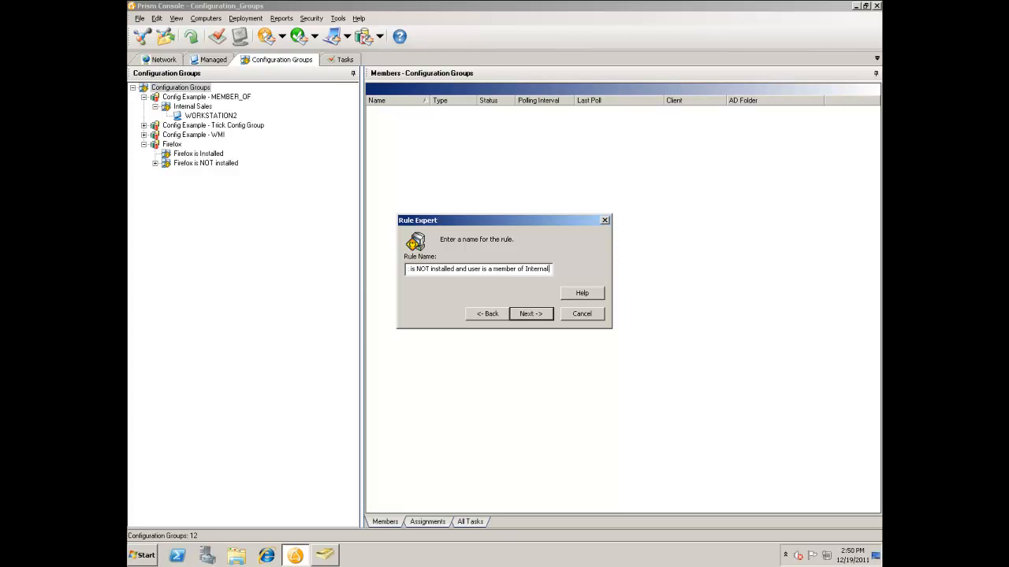
key(Return)
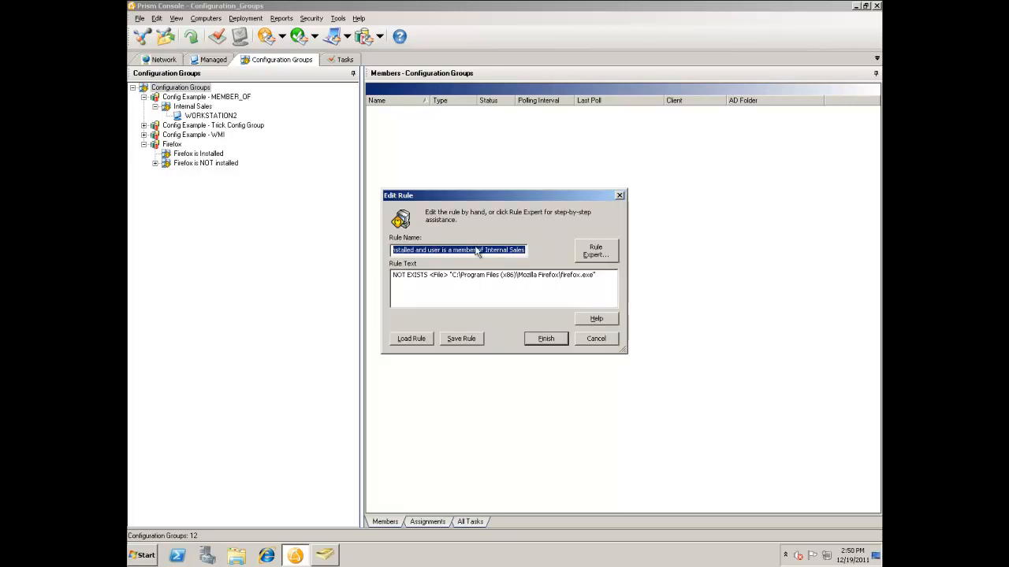
Step: Add an AND clause to the rule: UserADName MEMBER_OF "salesdomain.local/Sales/Internal Sales"
click(610, 254)
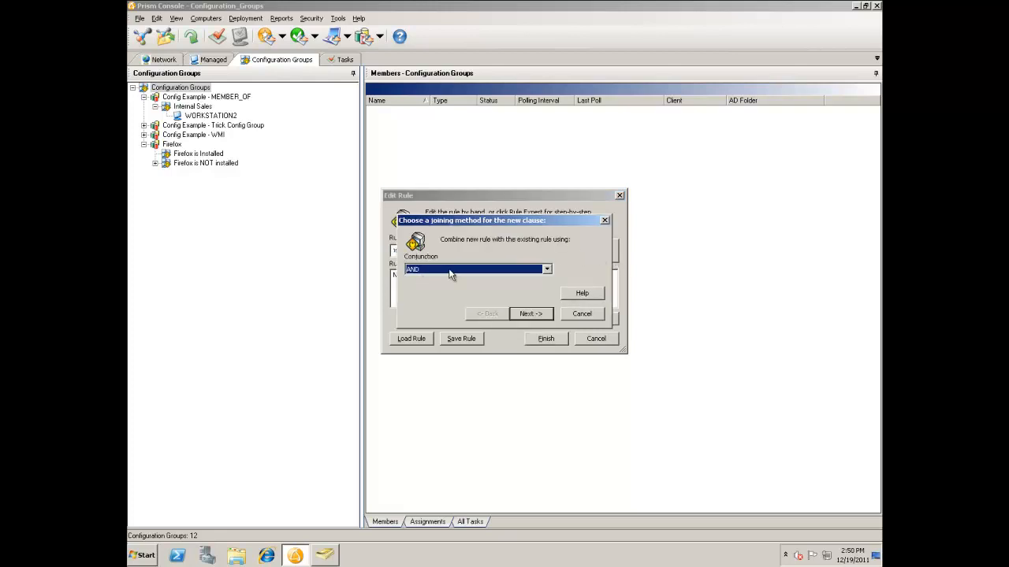
click(540, 313)
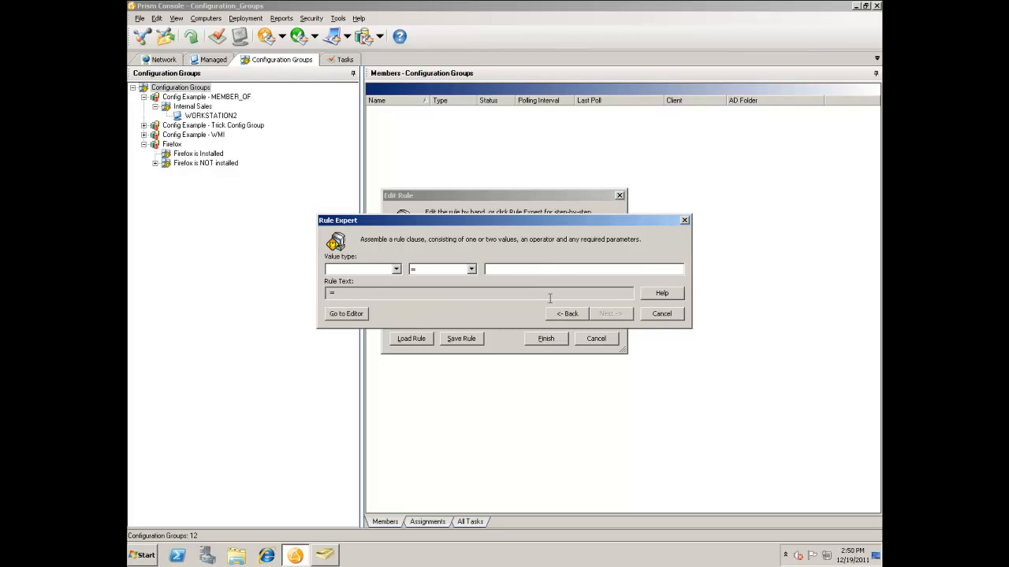
click(397, 270)
drag(399, 298, 398, 369)
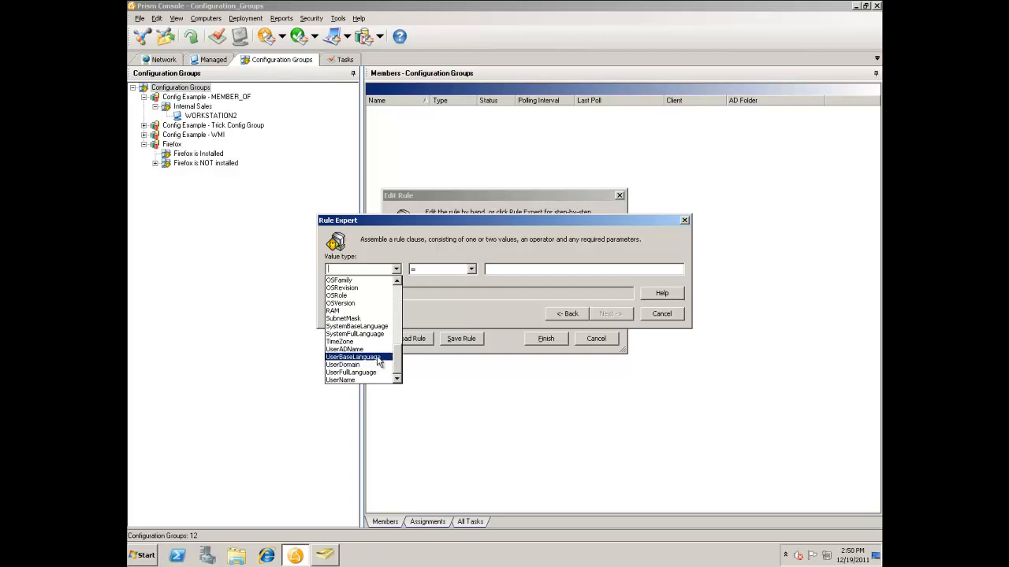
click(379, 351)
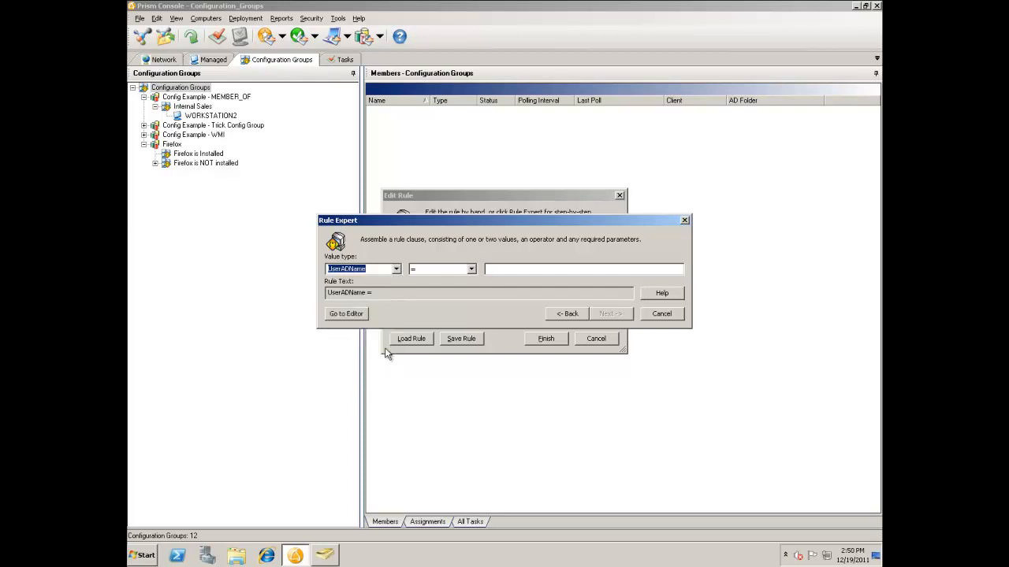
click(501, 269)
text(salesdomain.local/Sales/Internal Sales)
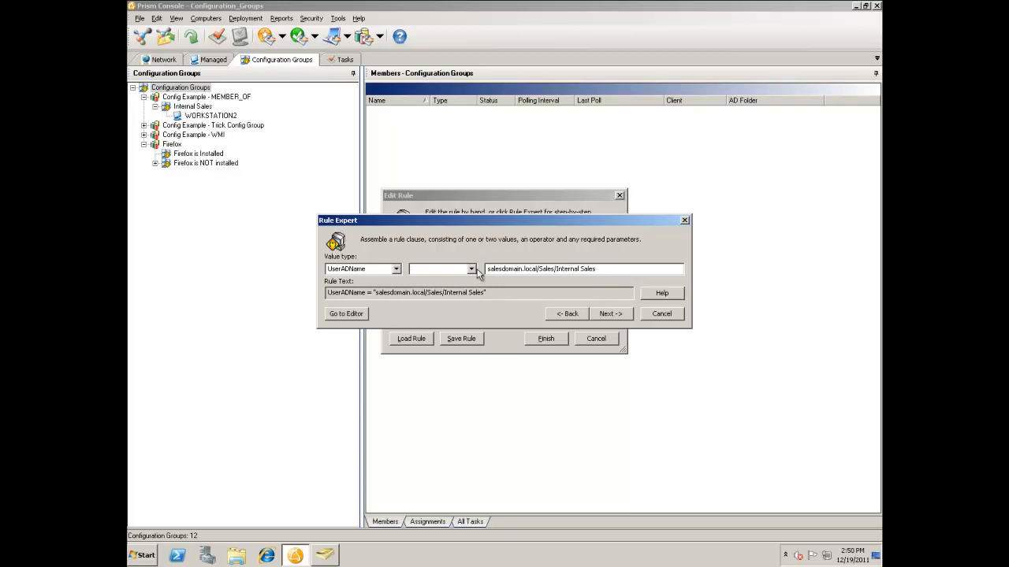
click(470, 269)
click(468, 350)
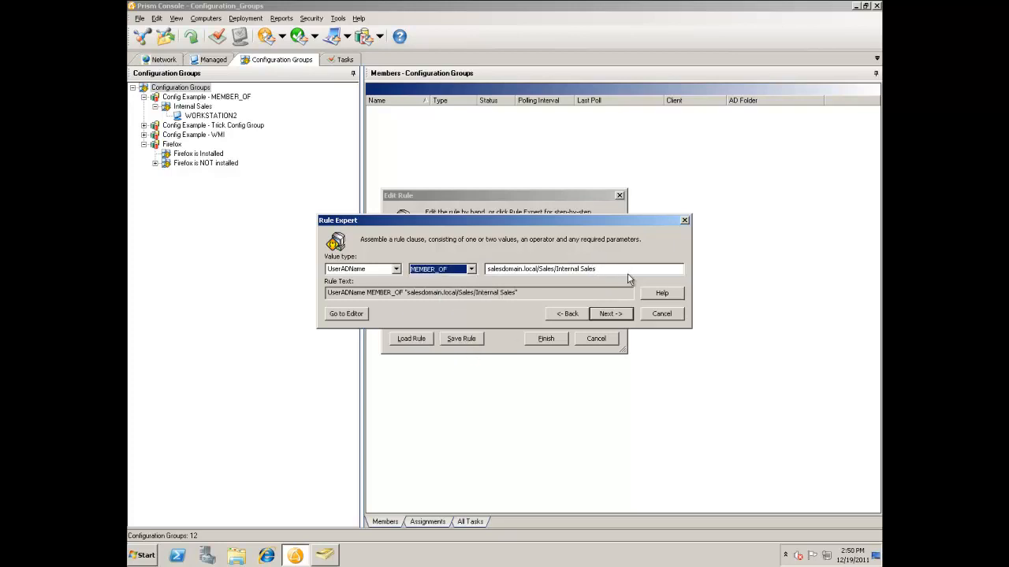
click(613, 319)
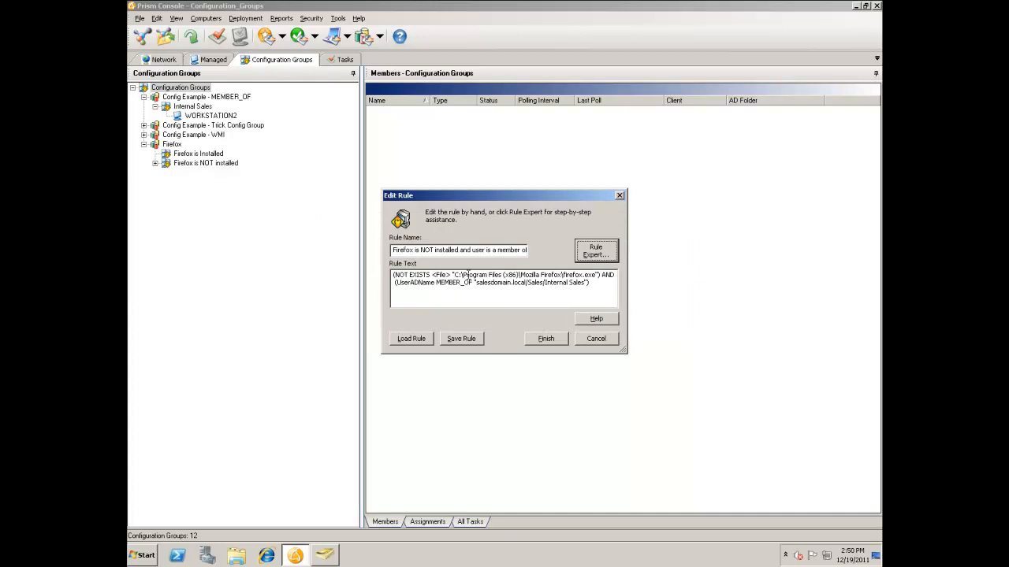
Step: Finish the rule and expand its new entry in the configuration groups tree to show the member computers
click(552, 339)
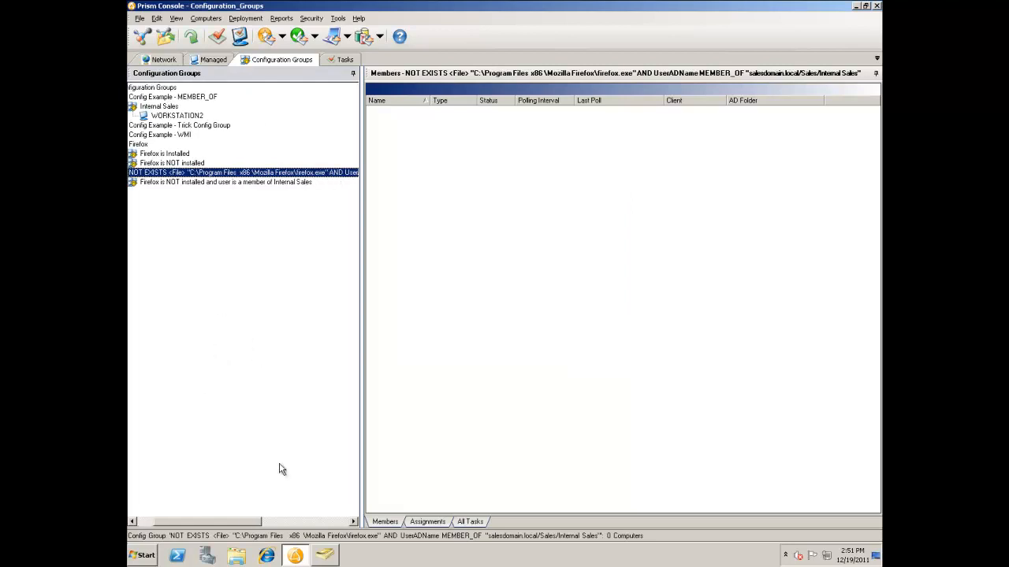
drag(243, 522, 193, 524)
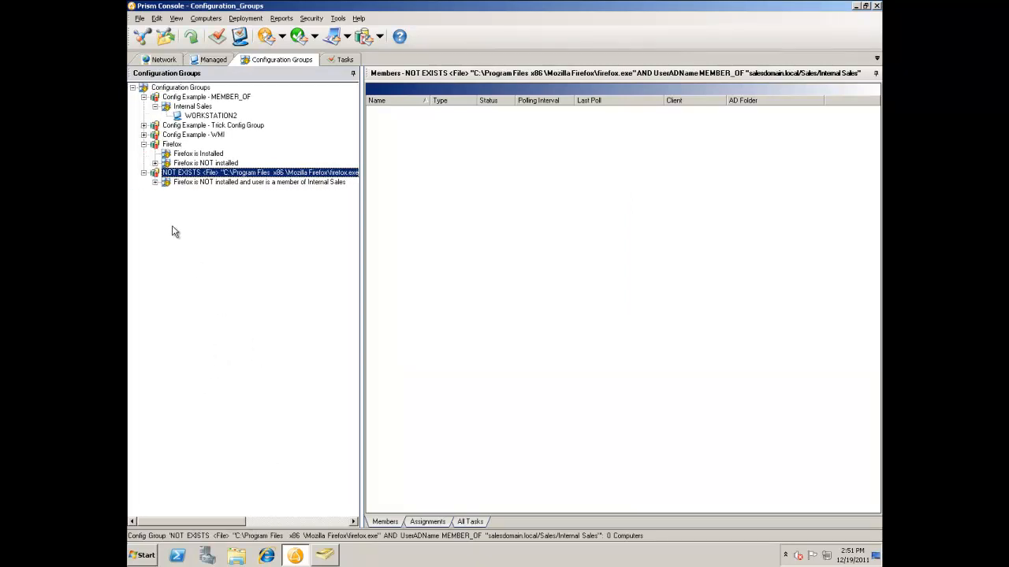
click(155, 182)
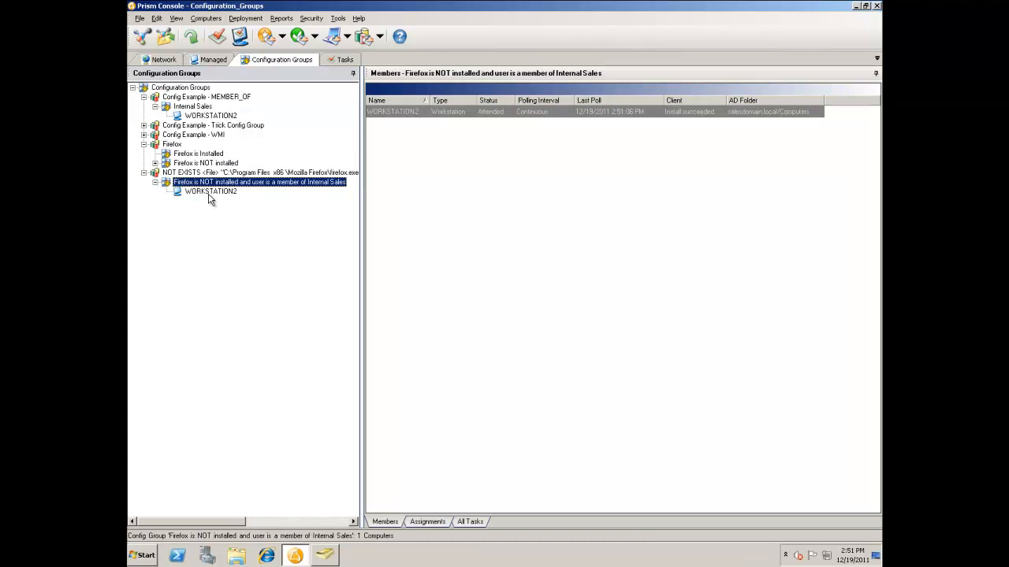
Step: Create another configuration group by rule with a <File> clause, "C:\Program Files (x86)\Mozilla Firefox\firefox.exe", using EXISTS
click(189, 88)
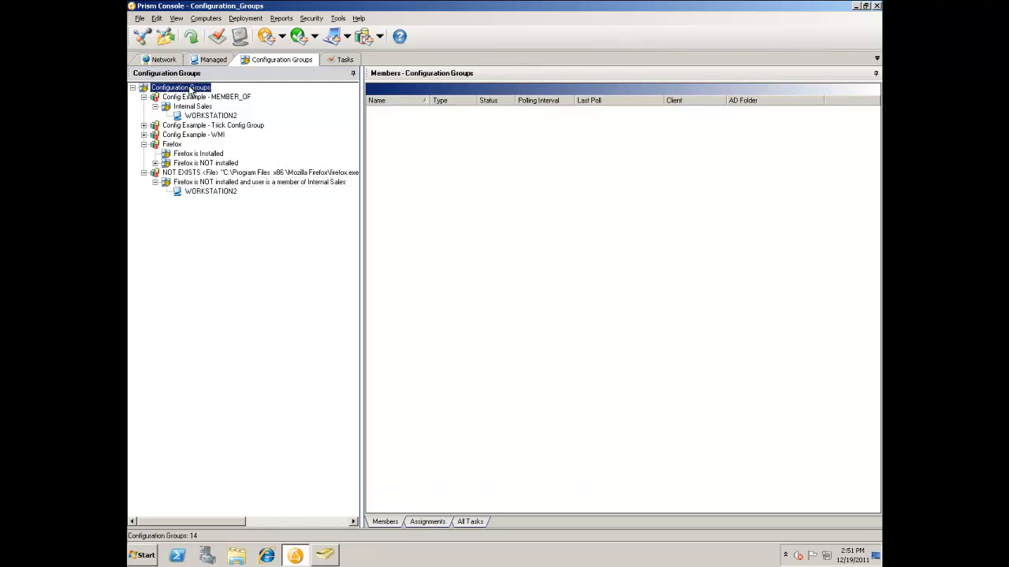
right_click(189, 88)
click(217, 96)
click(424, 286)
click(475, 331)
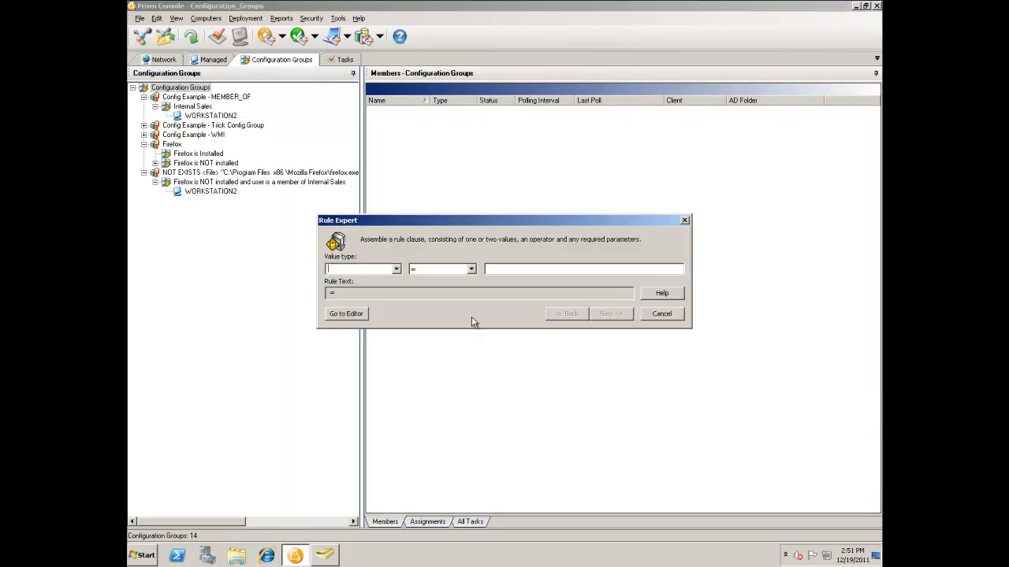
click(396, 270)
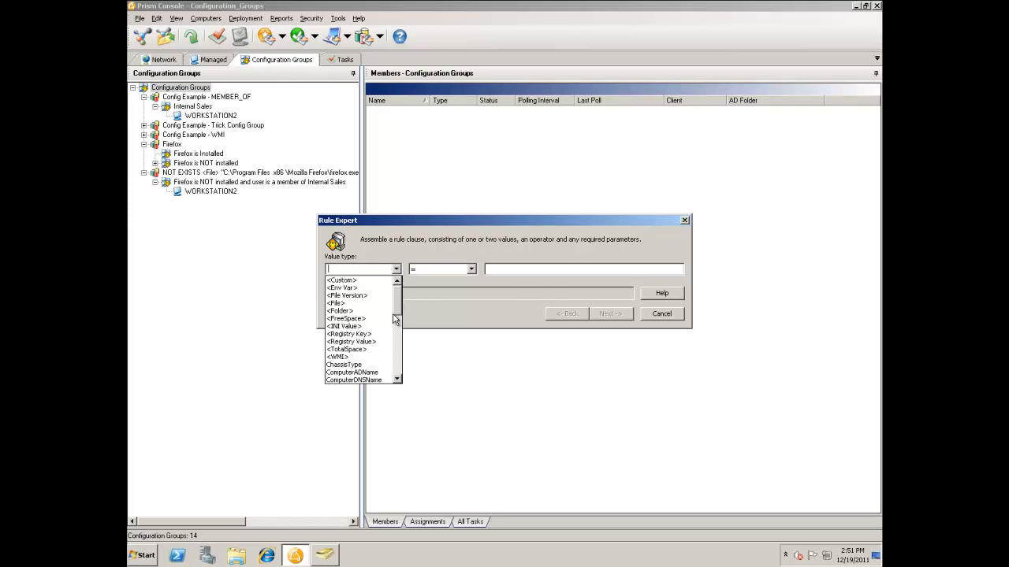
click(337, 302)
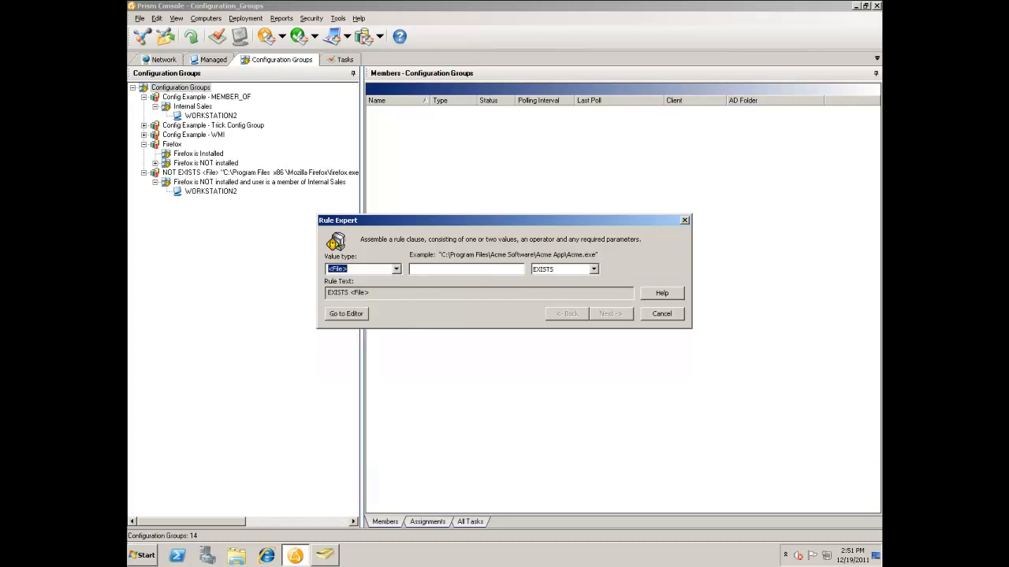
click(441, 269)
key(ctrl+v)
click(611, 314)
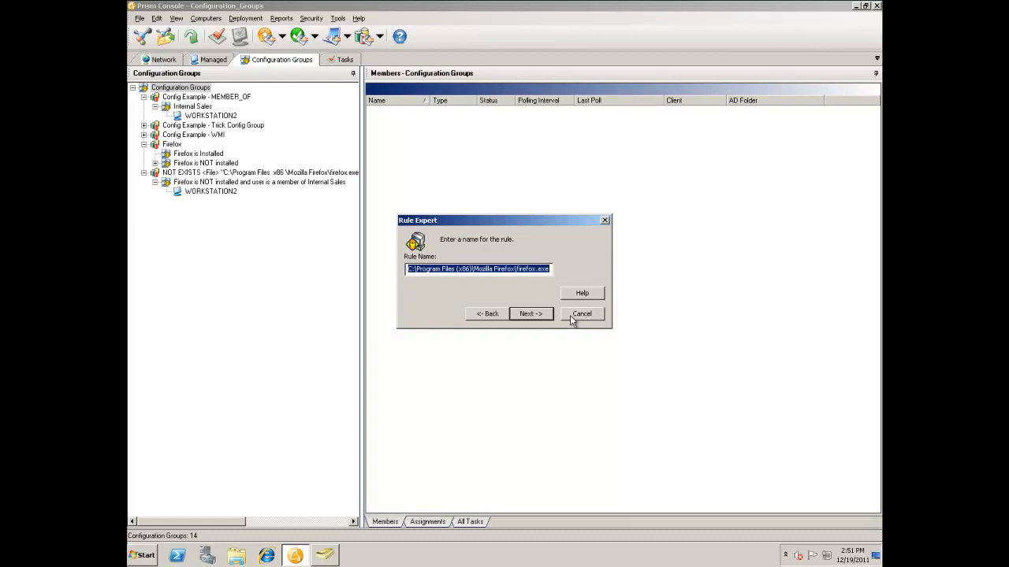
Step: Name the second rule "Firefox is installed OR user is NOT a member of internal sales"
text(Firefox is installed OR user i)
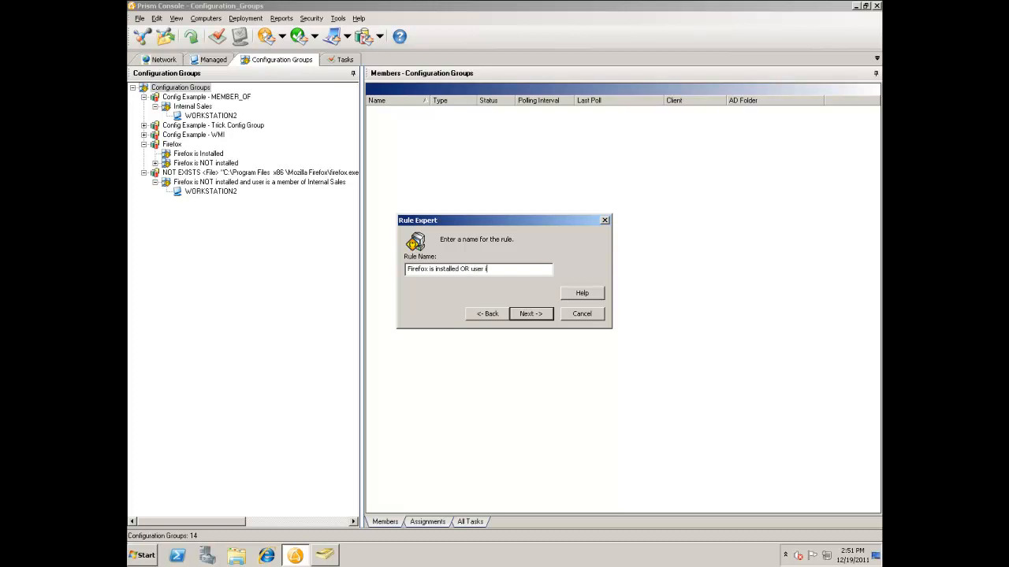
text(s NOT a member of ine)
text(ernal al)
key(BackSpace)
key(BackSpace)
text(sales)
key(Return)
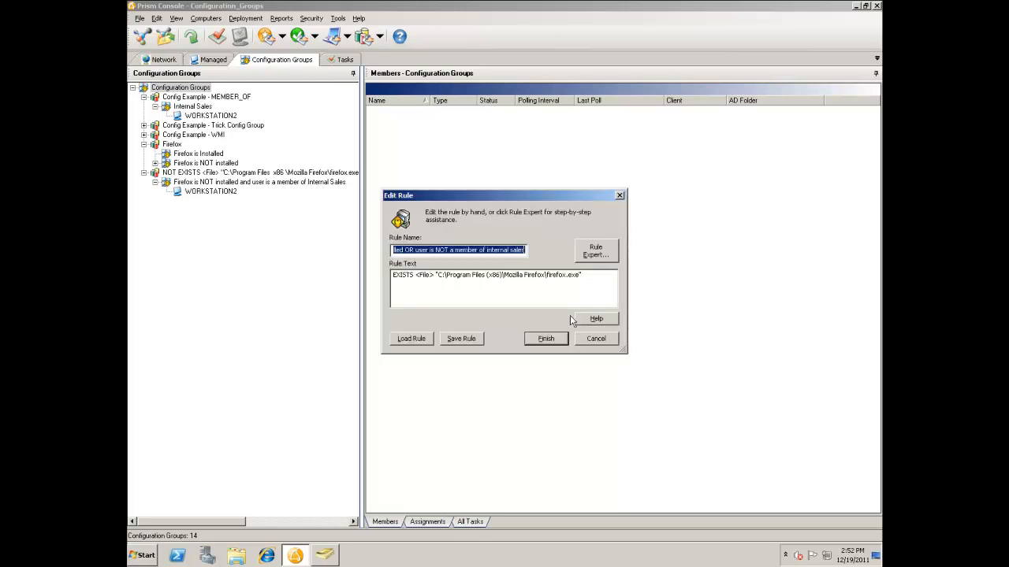
Step: Add an OR clause to the second rule: UserADName MEMBER_OF "salesdomain.local/Sales/Internal Sales"
click(595, 252)
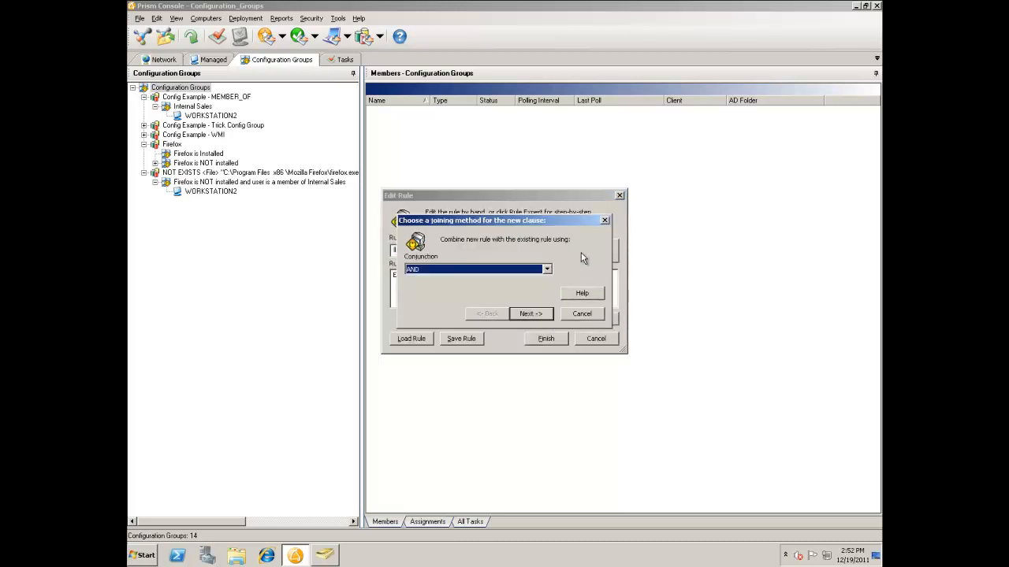
click(547, 270)
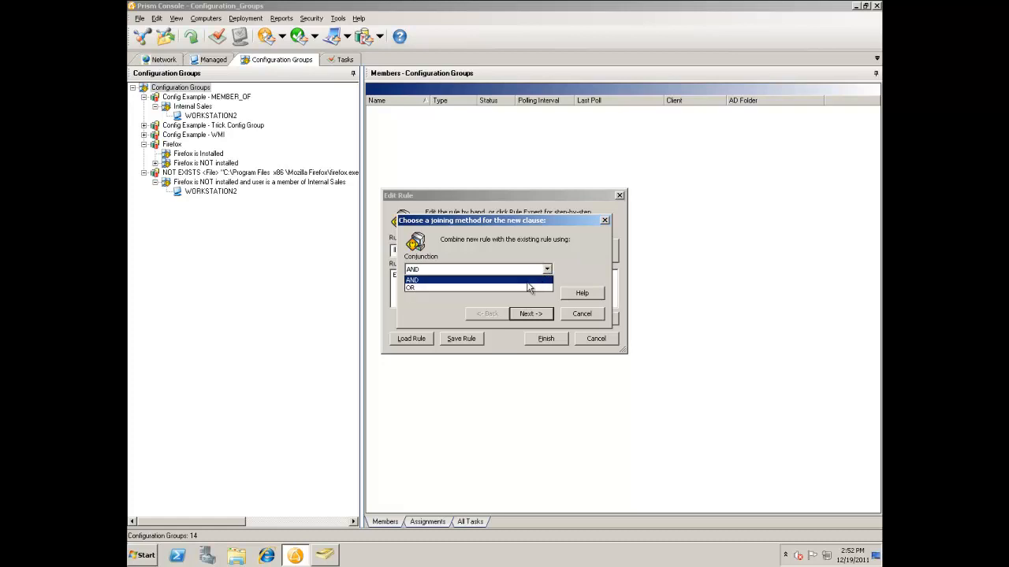
click(522, 287)
click(539, 314)
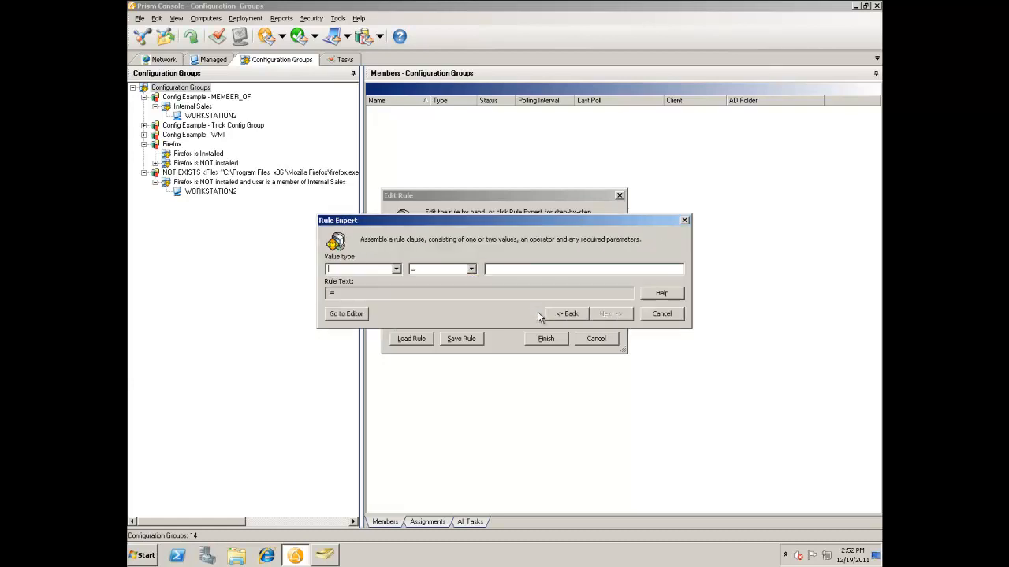
click(397, 271)
scroll(396, 293, down, 5)
click(351, 350)
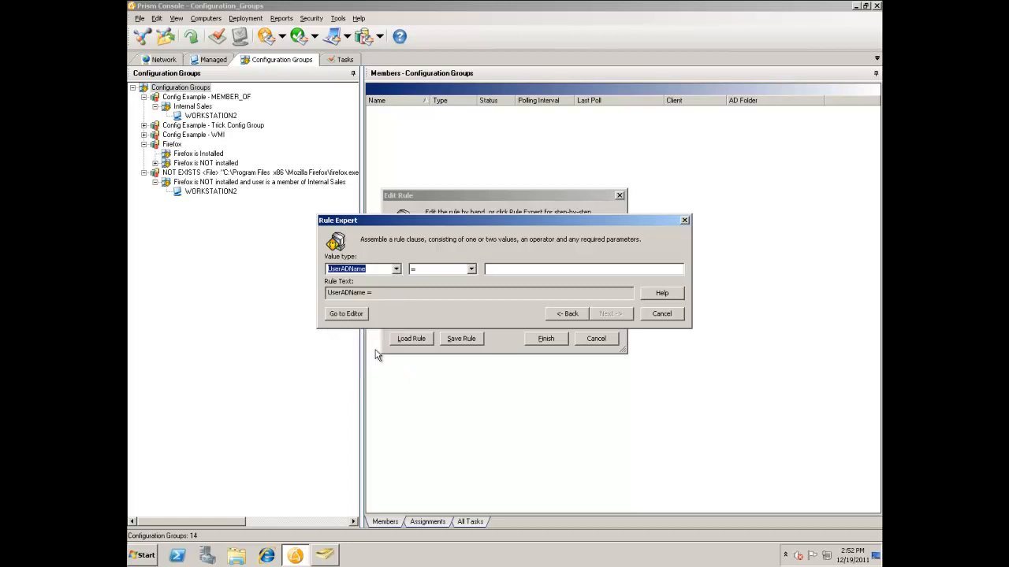
click(472, 270)
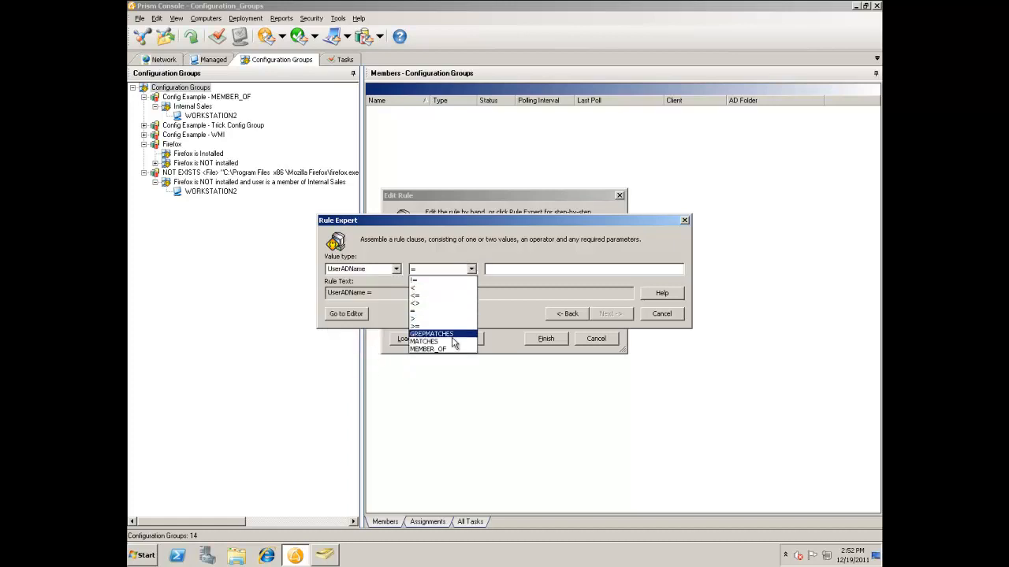
click(450, 349)
click(545, 270)
text(salesdomain.local/Sales/Internal Sales)
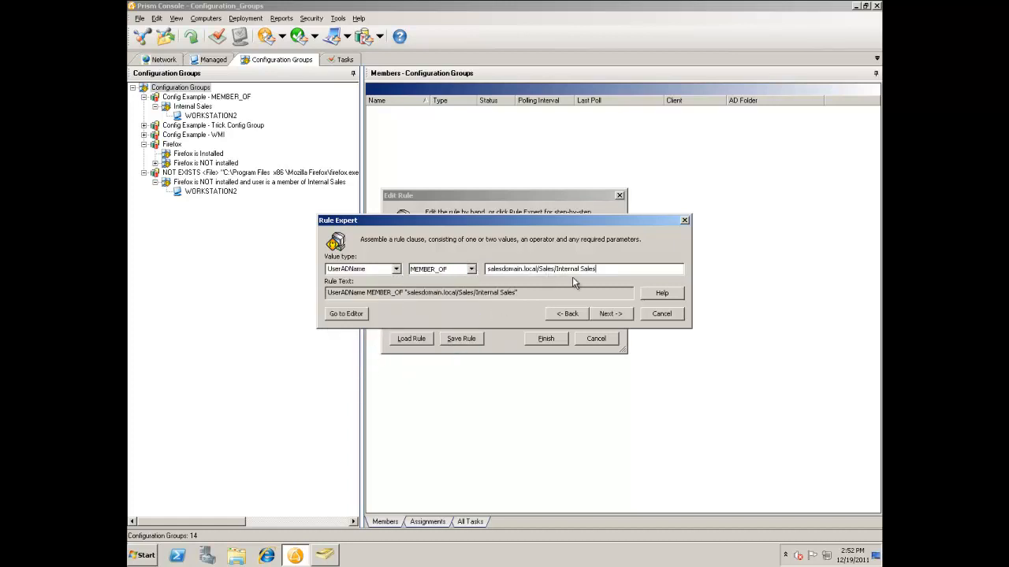
click(611, 314)
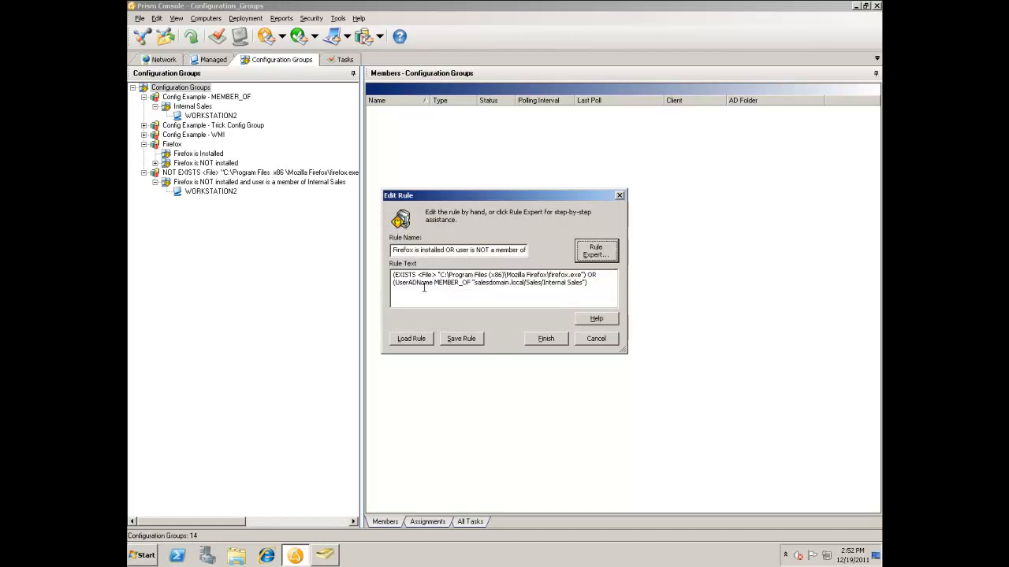
Step: Insert NOT before UserADName in the rule text's second clause to negate the group membership condition
click(395, 283)
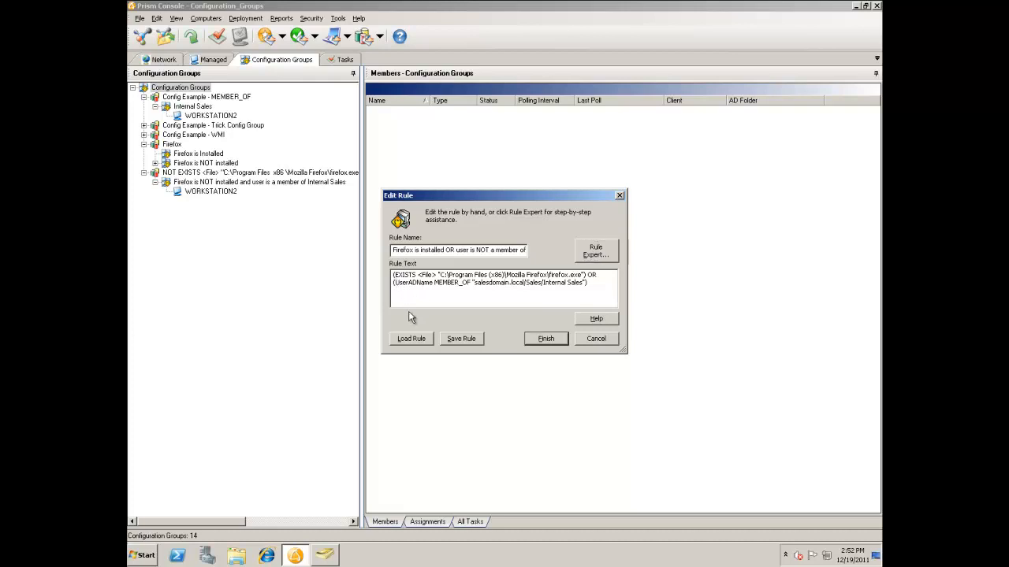
text(NOT)
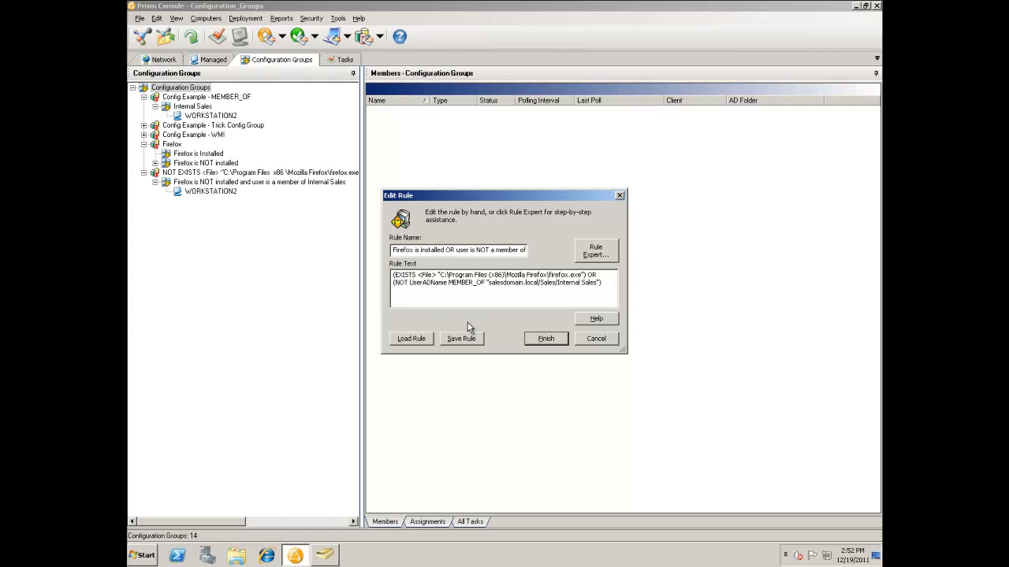
Step: Finish the rule "Firefox is installed OR user is NOT a member of internal sales" to create its configuration group
click(552, 348)
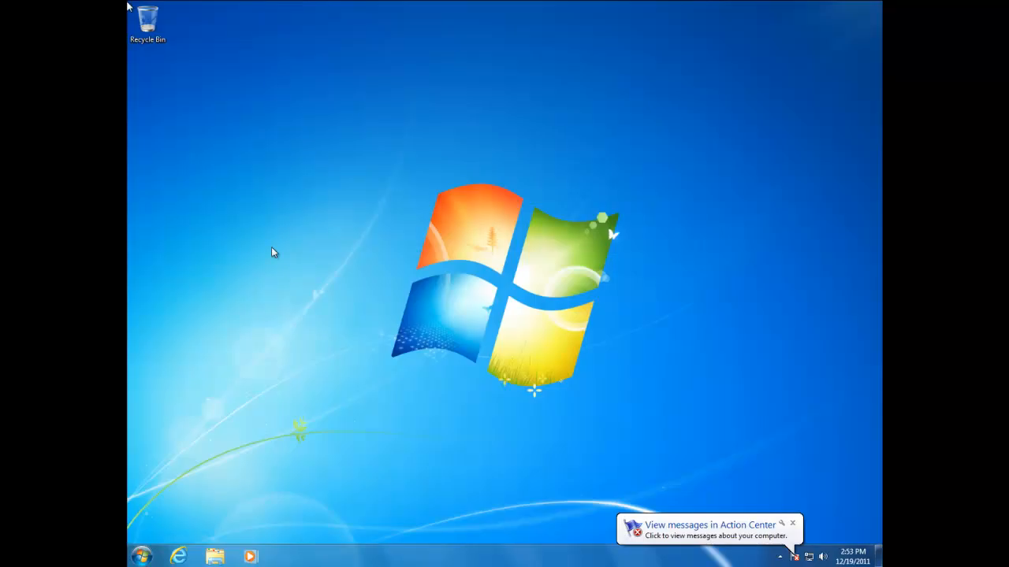
Step: Switch to the Windows 7 workstation and log off the current user
click(142, 557)
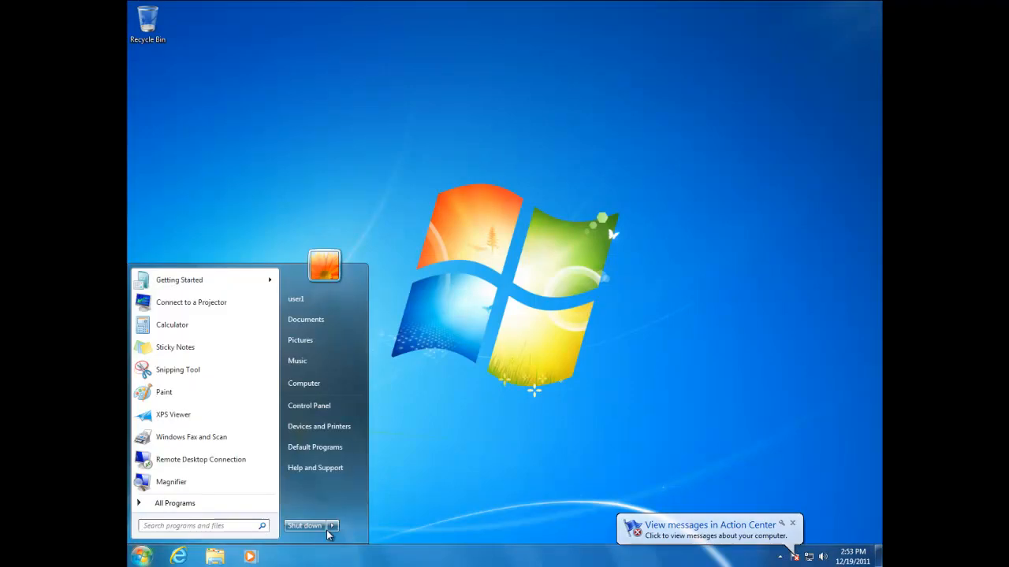
click(332, 526)
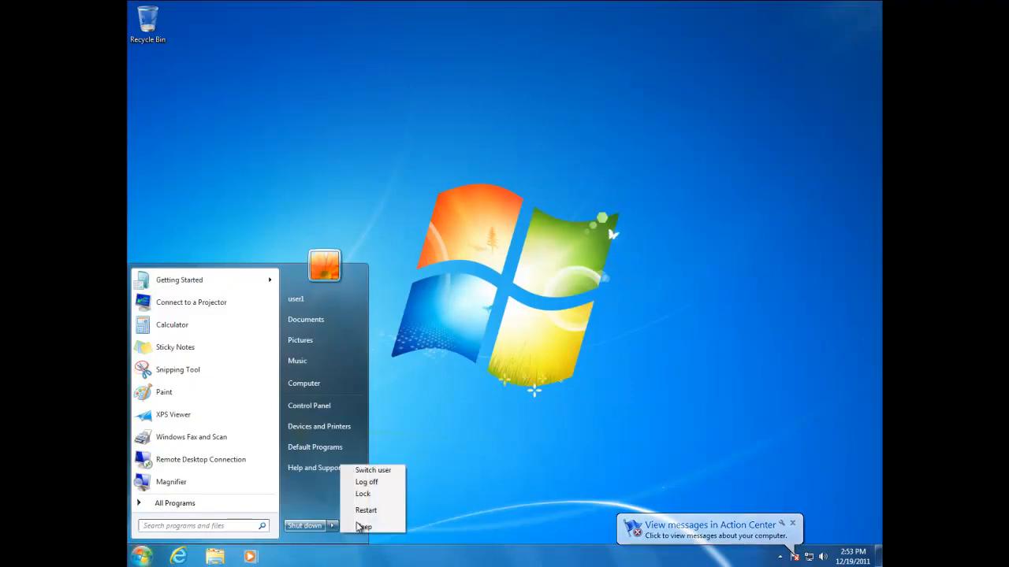
click(378, 479)
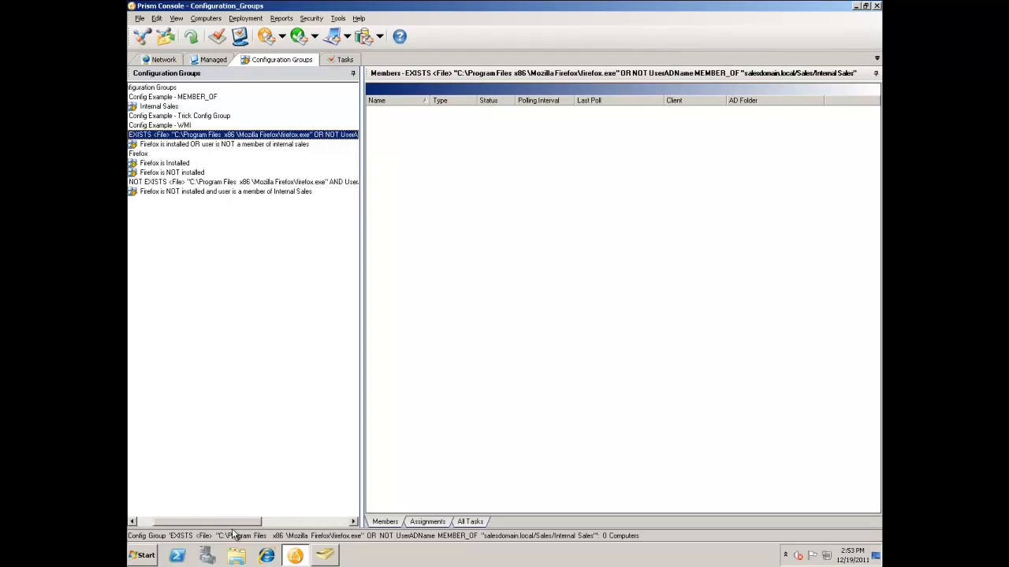
Step: In Prism Console, show the members of "Firefox is installed OR user is NOT a member of internal sales" and collapse the Firefox group
drag(231, 524, 132, 524)
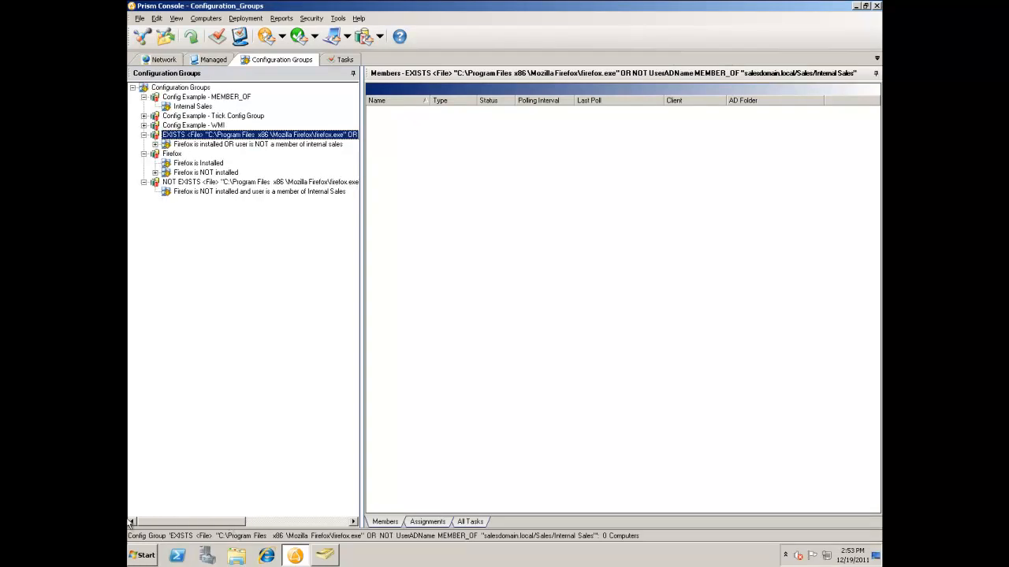
double_click(162, 145)
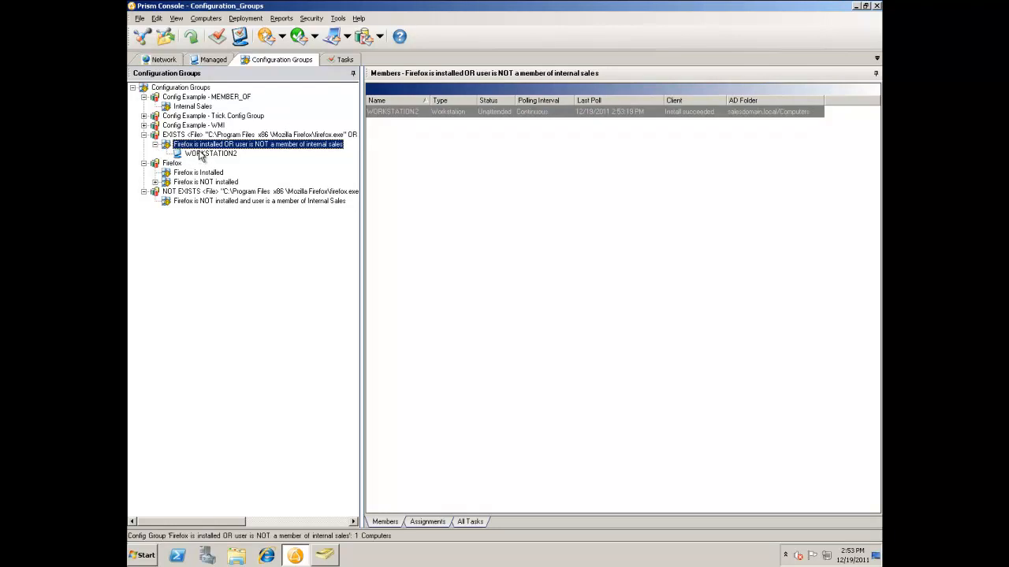
click(144, 163)
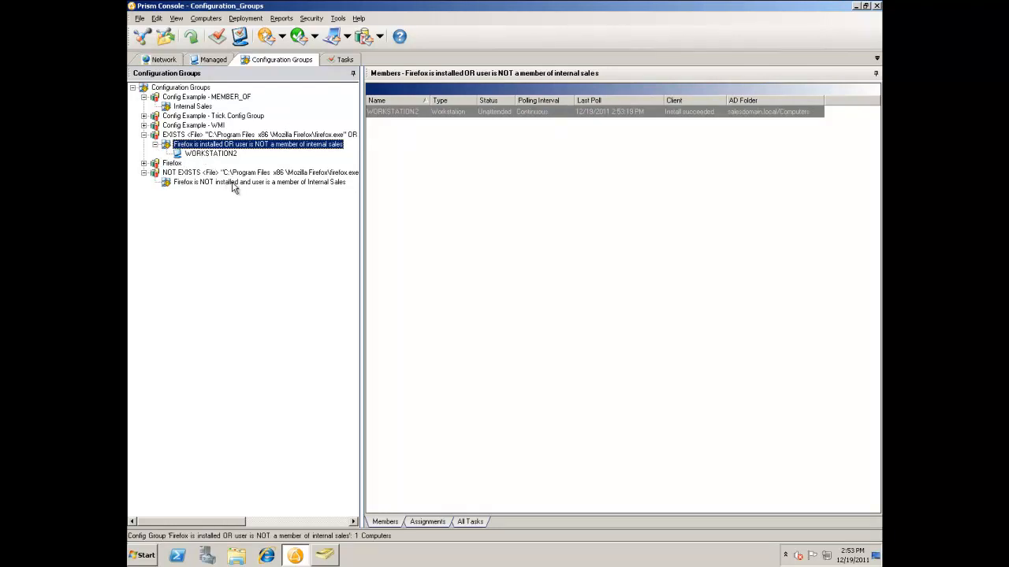